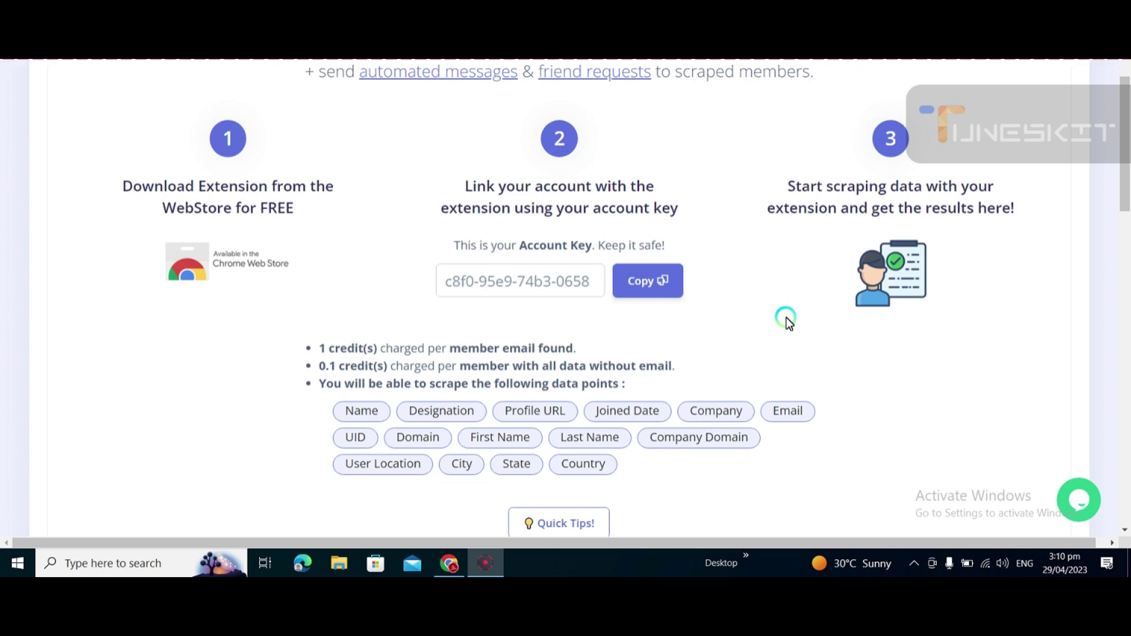
# Authenticate the Member Extractor extension with the copied account key and account email
pyautogui.click(650, 280)
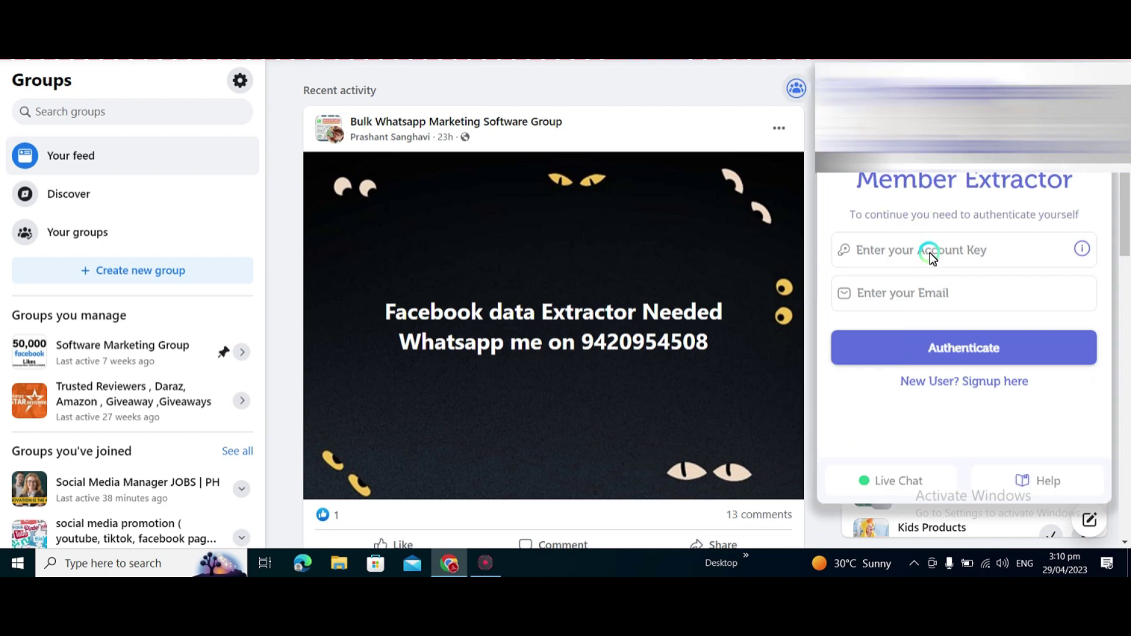
pyautogui.click(930, 253)
pyautogui.click(930, 252)
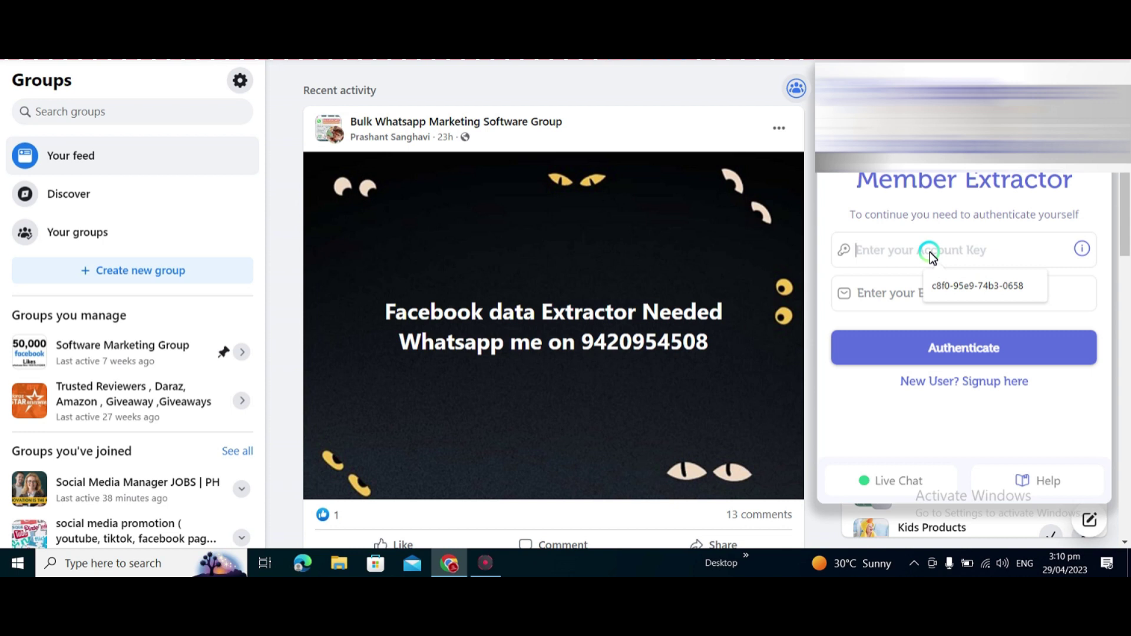
pyautogui.hotkey('ctrl', 'v')
pyautogui.click(945, 297)
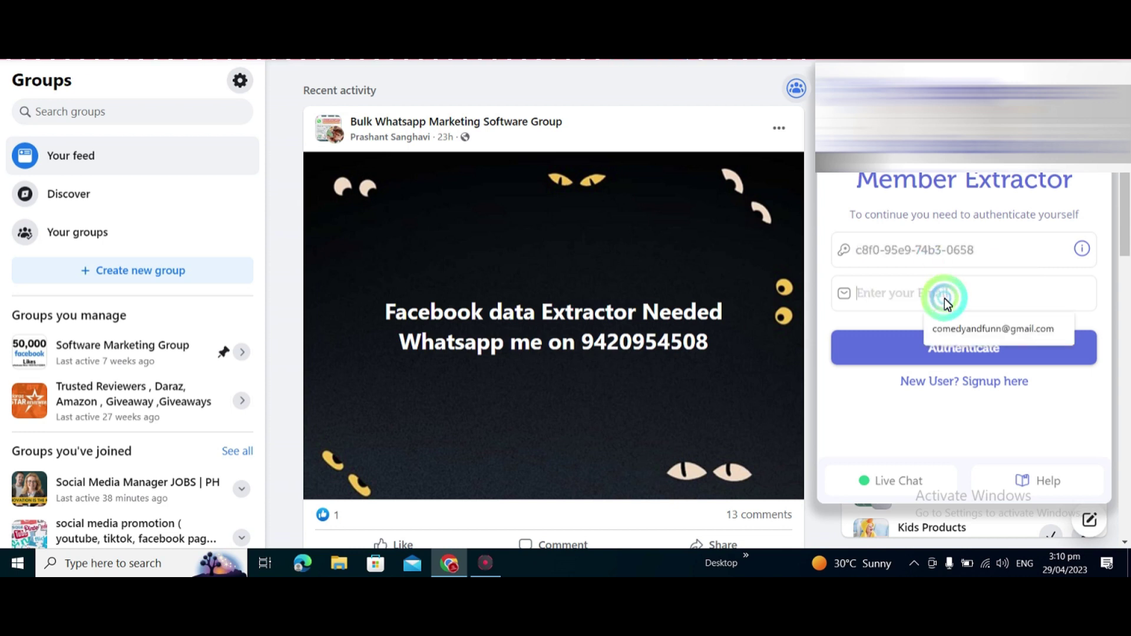
pyautogui.click(956, 328)
pyautogui.click(957, 348)
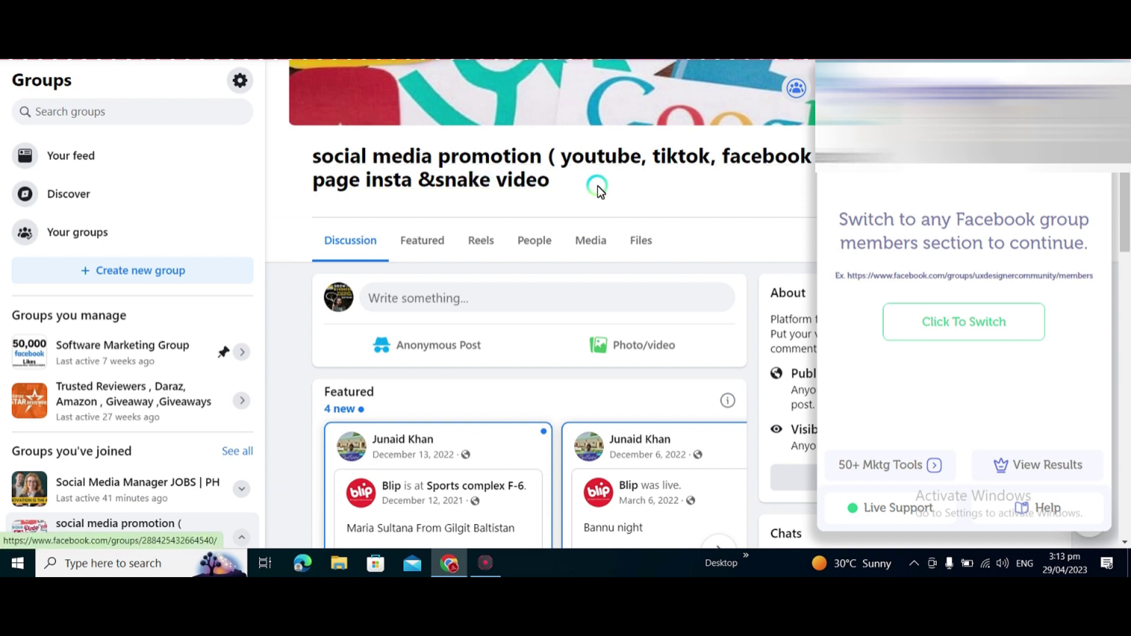
pyautogui.scroll(-4, 1125, 210)
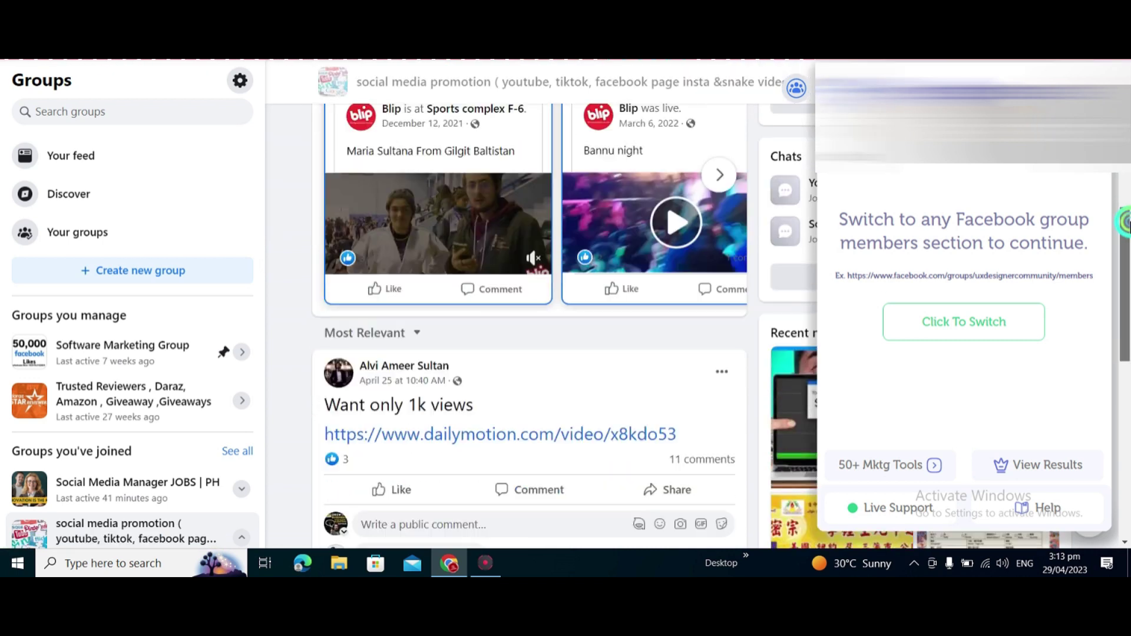
pyautogui.moveTo(1125, 211); pyautogui.dragTo(1124, 256)
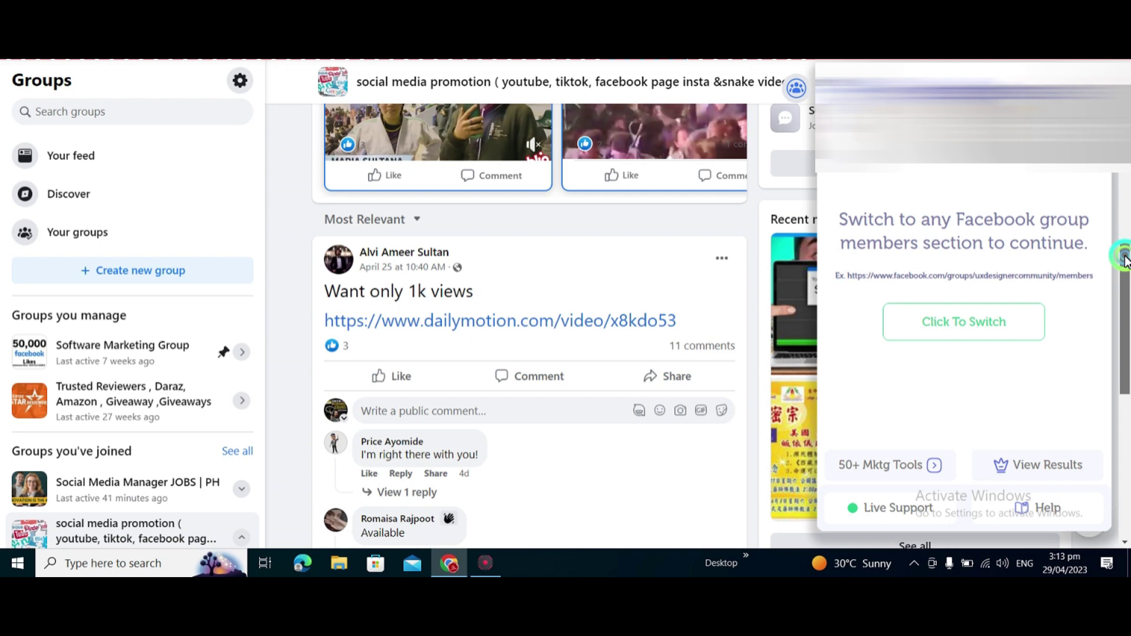
pyautogui.scroll(2, 1125, 257)
pyautogui.scroll(4, 1124, 256)
pyautogui.scroll(1, 1124, 257)
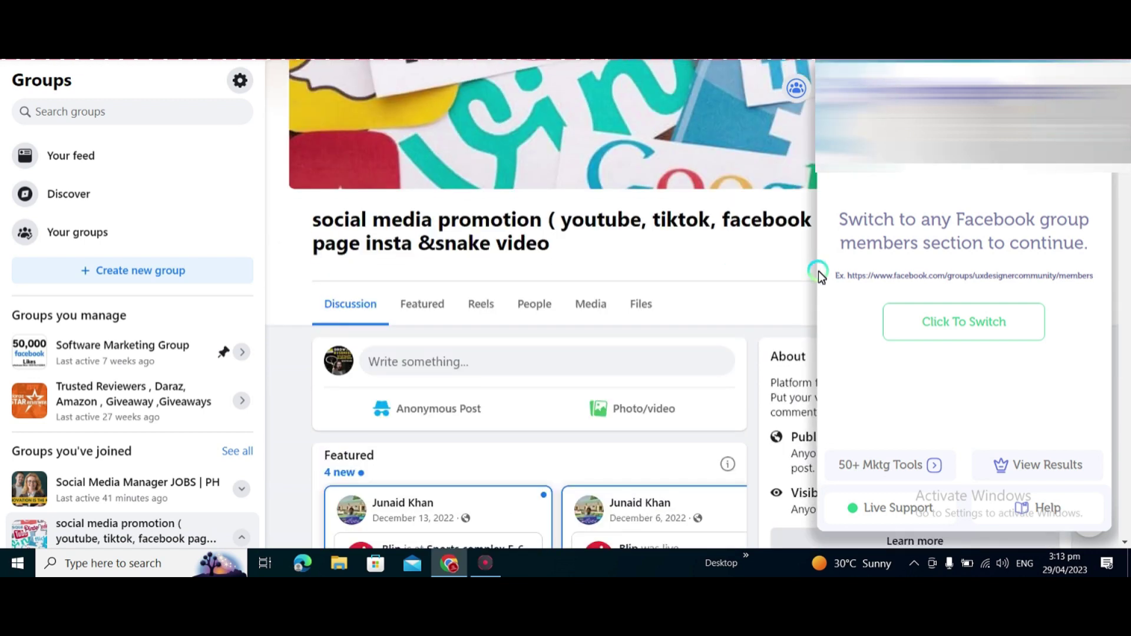
# Switch the extractor to the group's People section listing 6,364 members
pyautogui.click(968, 323)
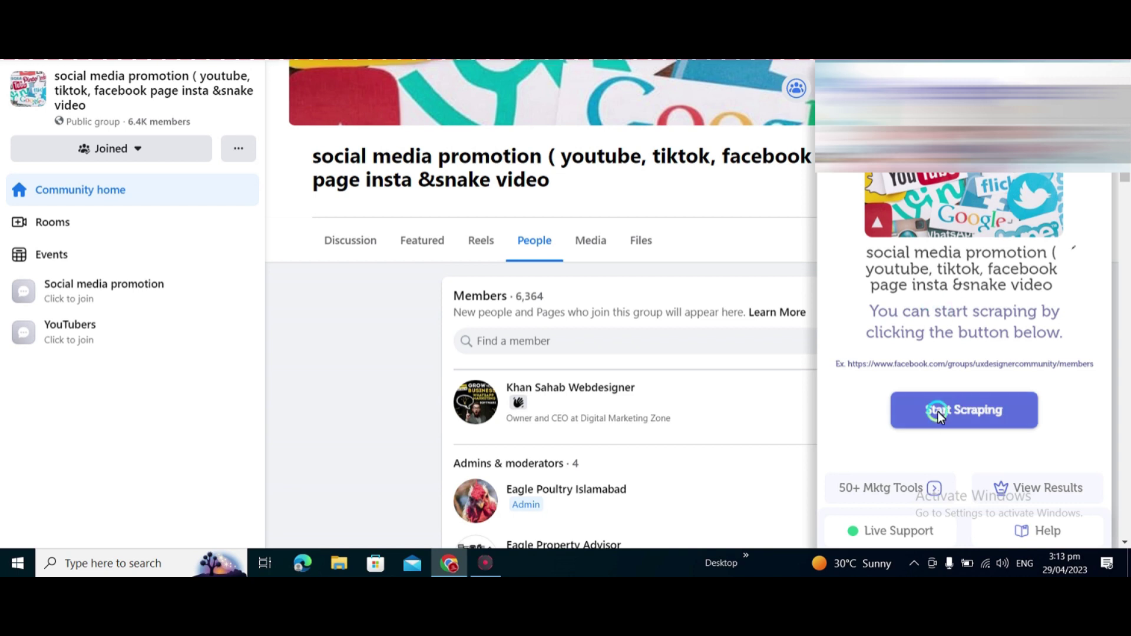
# Start scraping the social media promotion group's members with Prospectss
pyautogui.click(953, 412)
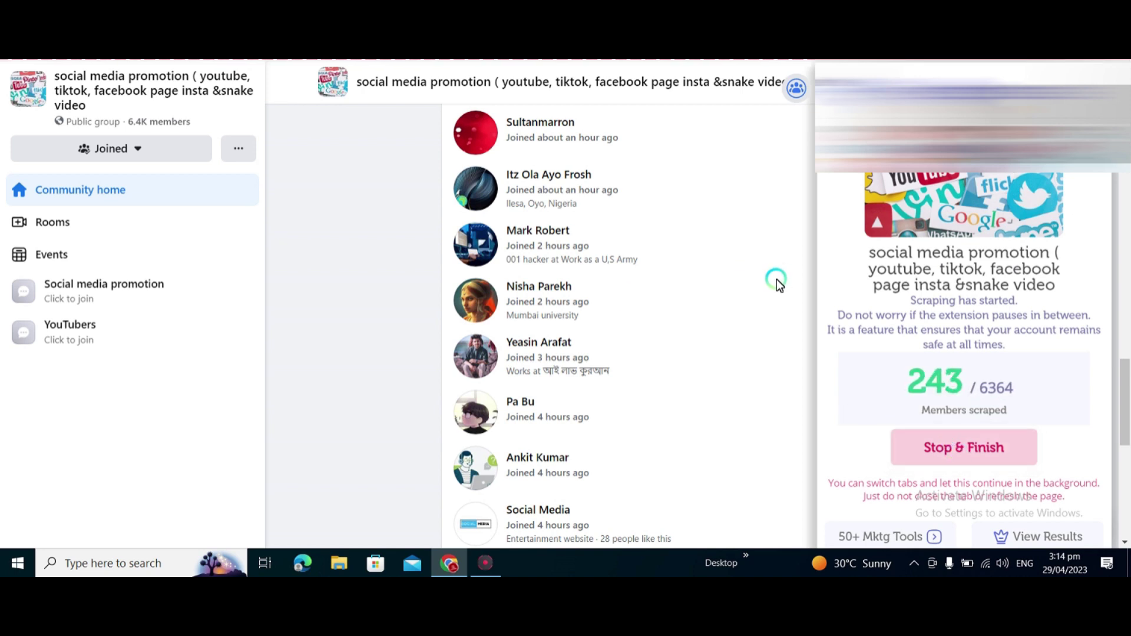
# Stop the scrape and view the results table showing 269 members processing
pyautogui.click(973, 443)
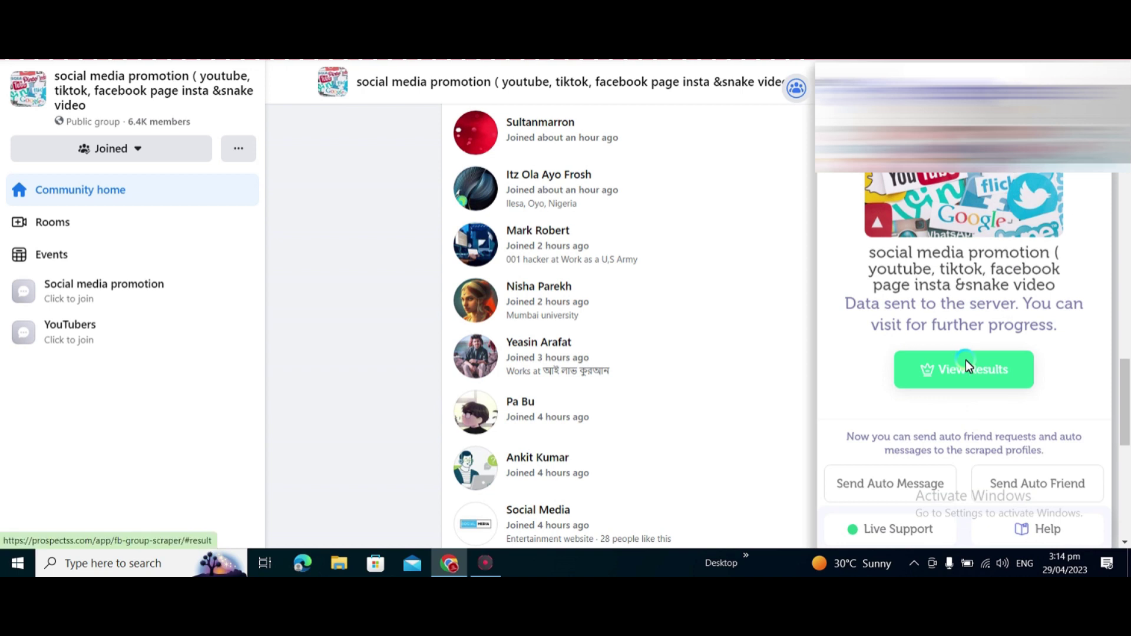
pyautogui.click(964, 369)
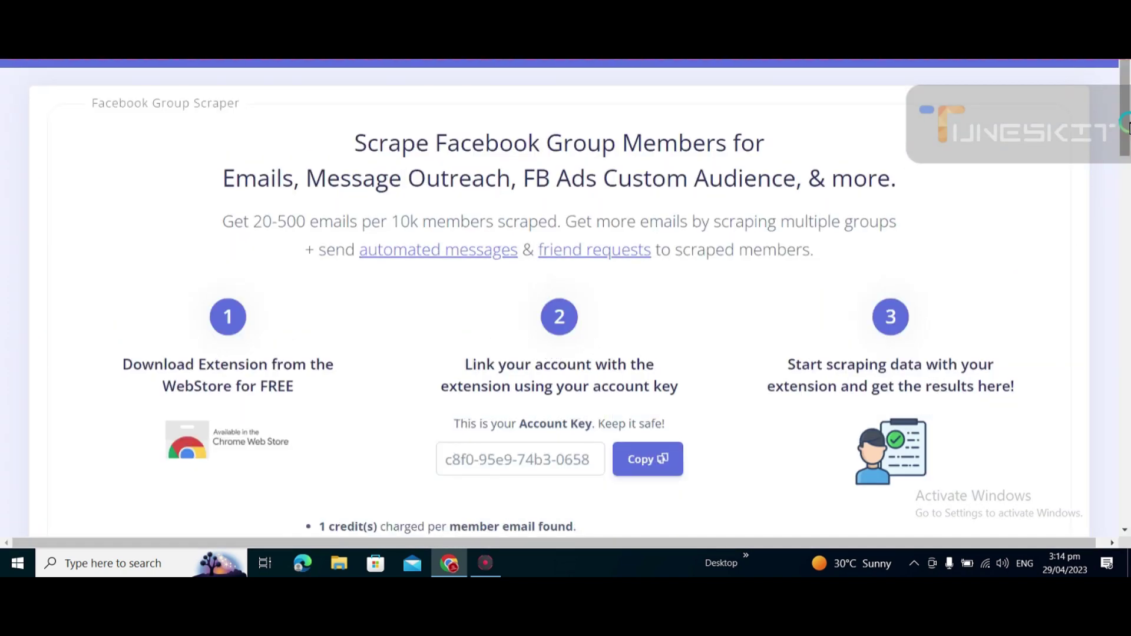
pyautogui.moveTo(1126, 127); pyautogui.dragTo(1124, 292)
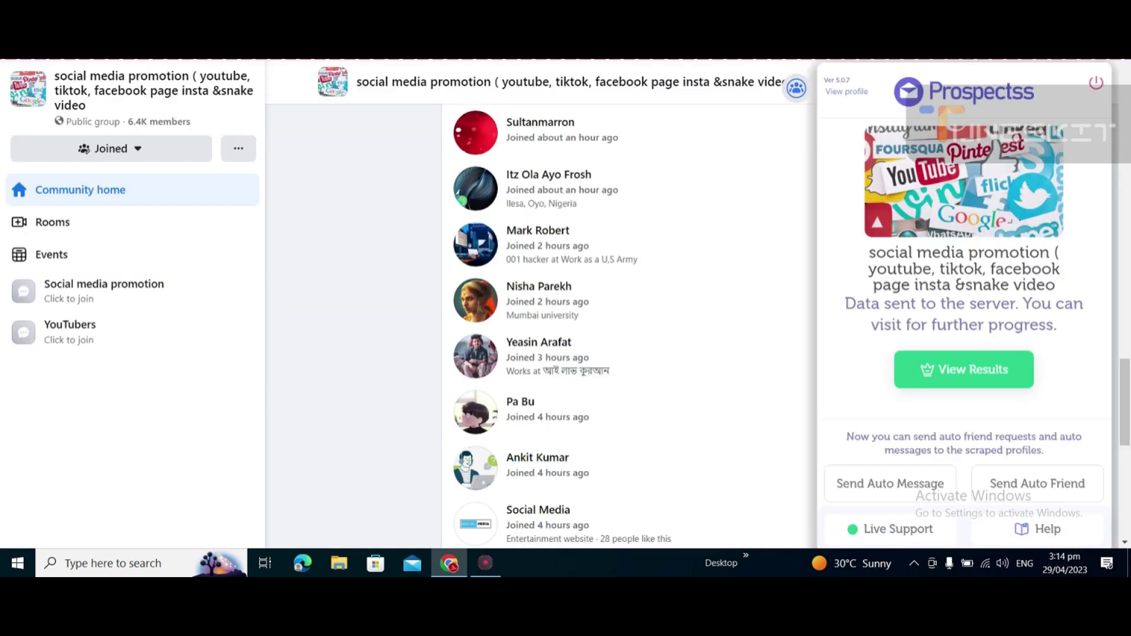
pyautogui.click(502, 76)
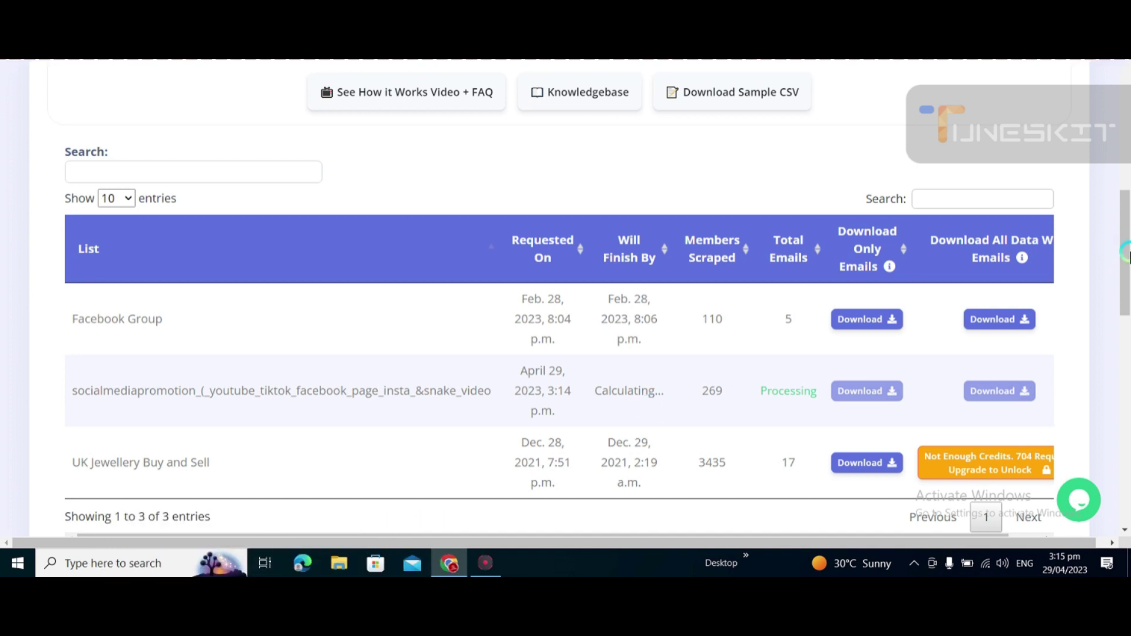
pyautogui.moveTo(1124, 252); pyautogui.dragTo(1110, 202)
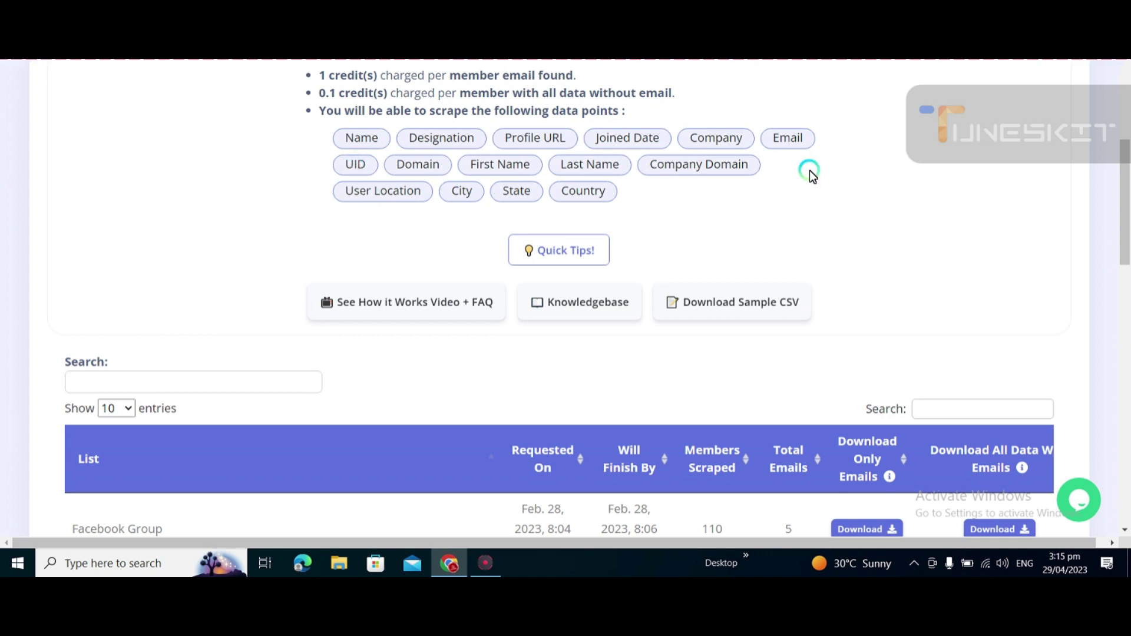
pyautogui.moveTo(1124, 163)
pyautogui.mouseDown()
pyautogui.moveTo(1124, 196)
pyautogui.moveTo(1123, 154)
pyautogui.mouseUp()
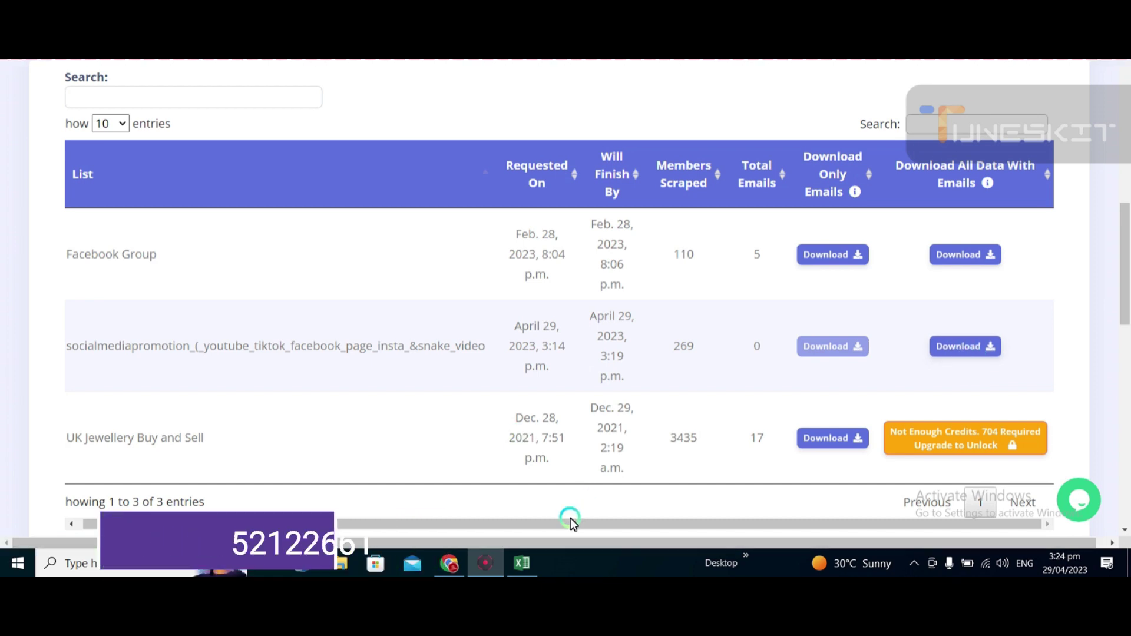
# Copy the first member's profile URL from cell J2 of the exported sheet
pyautogui.click(522, 563)
pyautogui.moveTo(522, 563)
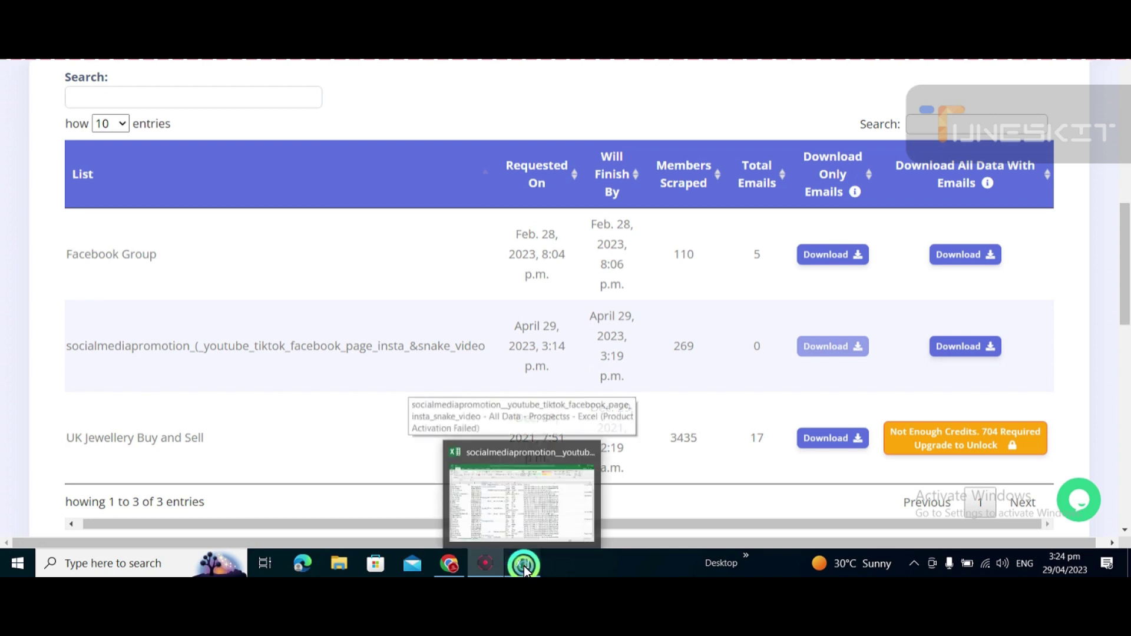
pyautogui.click(524, 570)
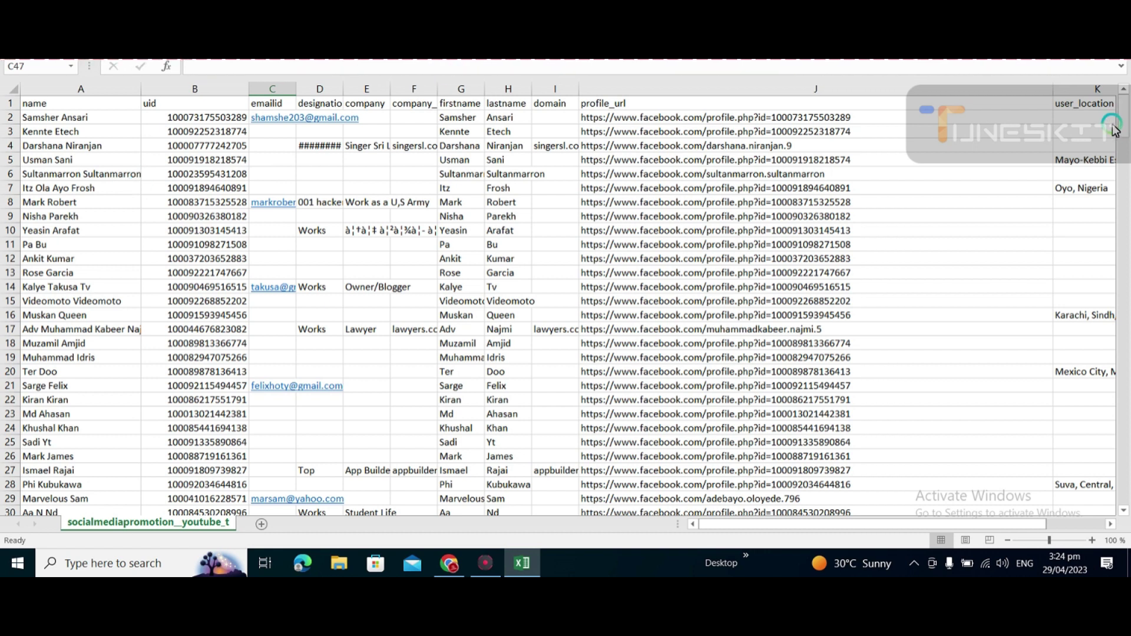
pyautogui.click(721, 120)
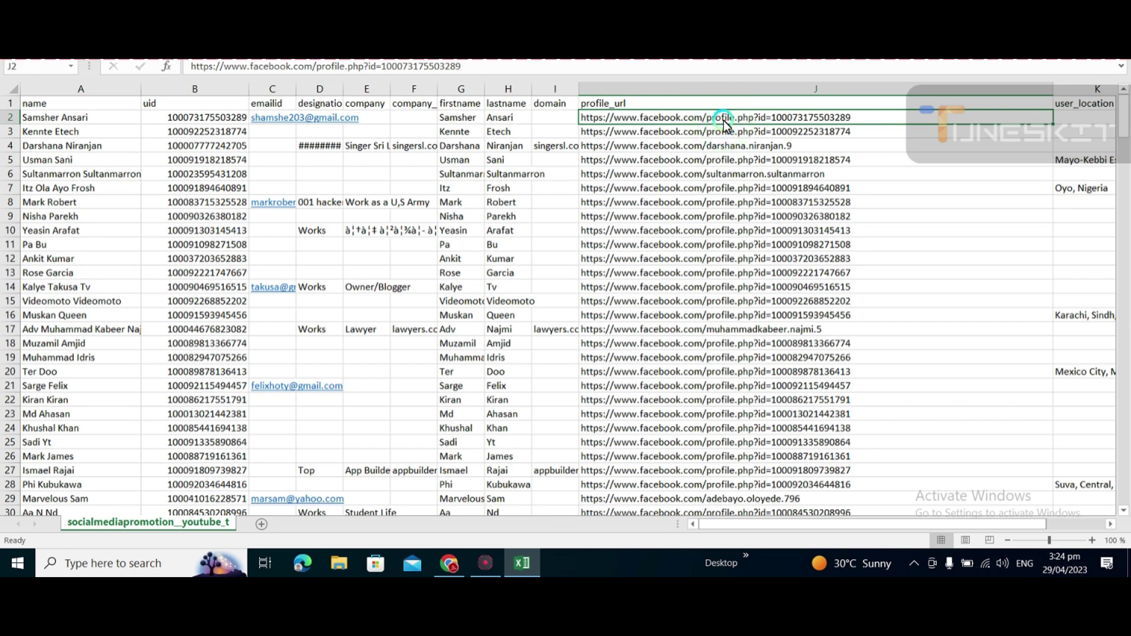
pyautogui.rightClick(724, 122)
pyautogui.click(752, 151)
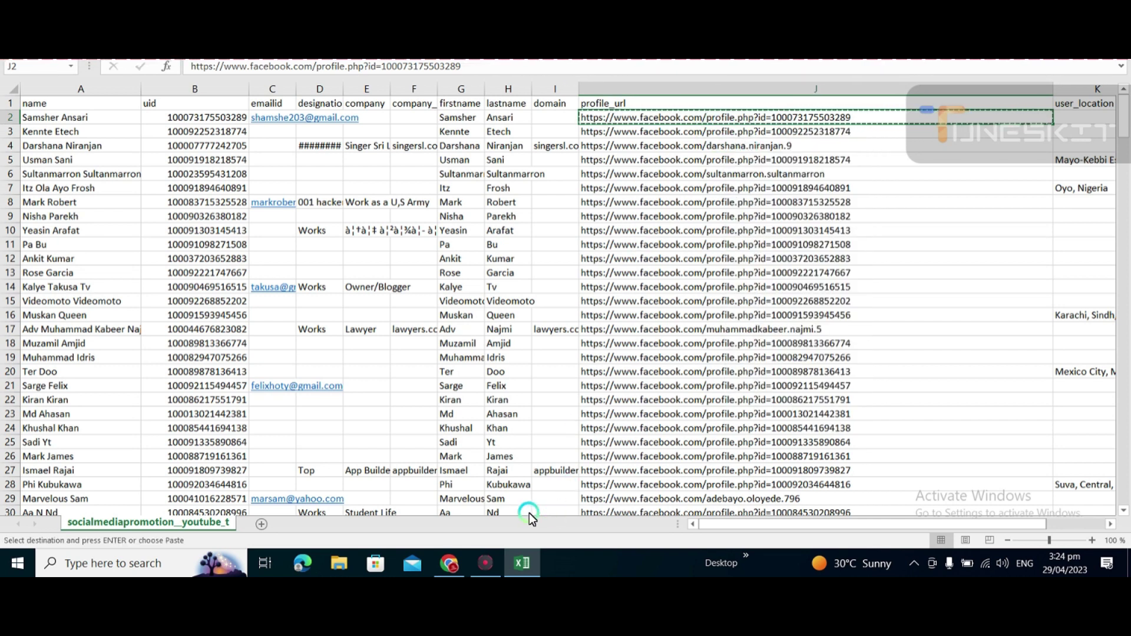
pyautogui.click(476, 551)
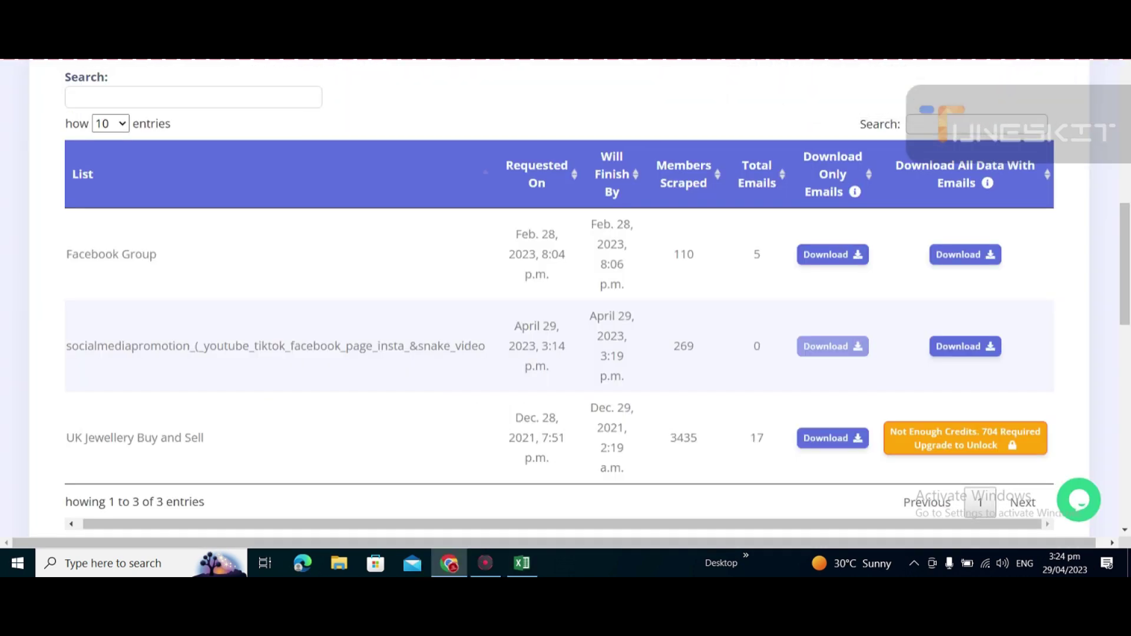
pyautogui.hotkey('ctrl', 'l')
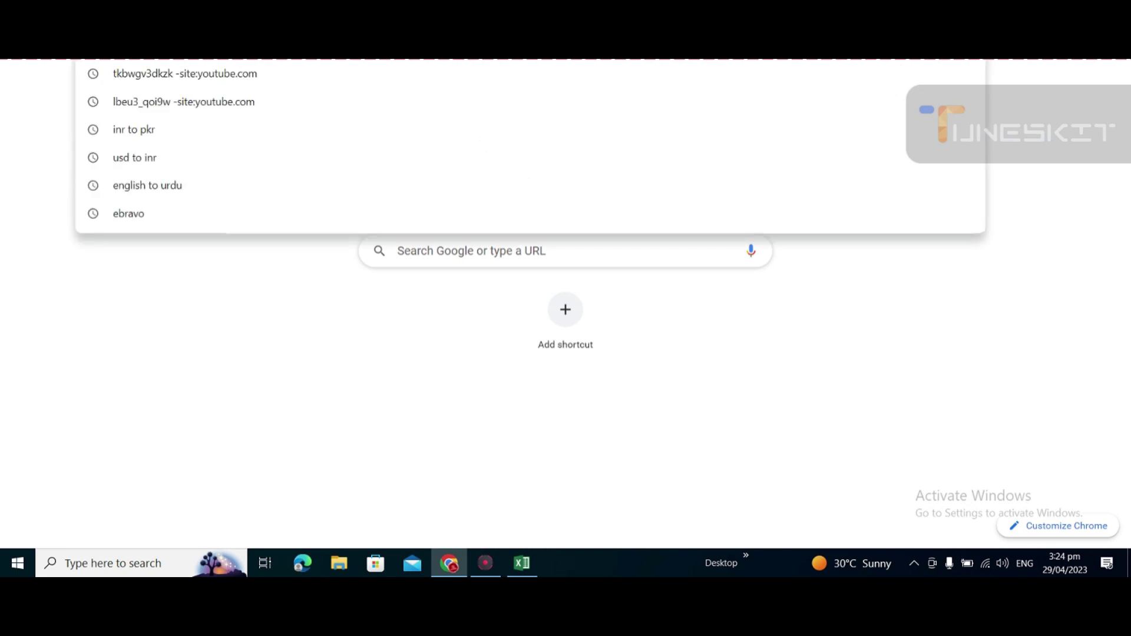
pyautogui.press('Escape')
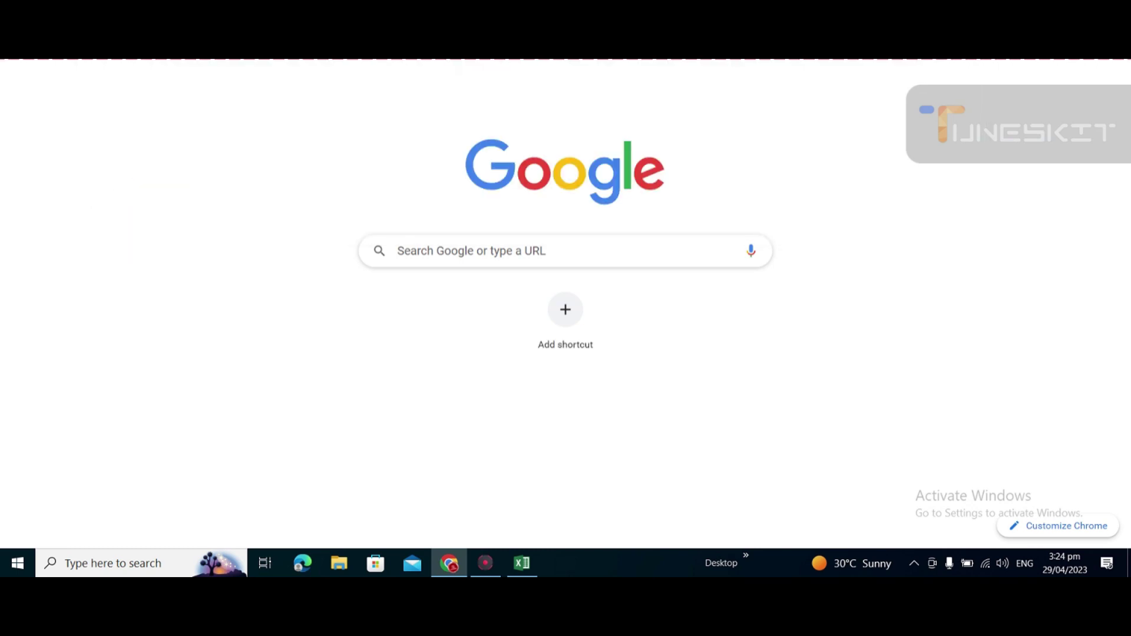
pyautogui.press('Return')
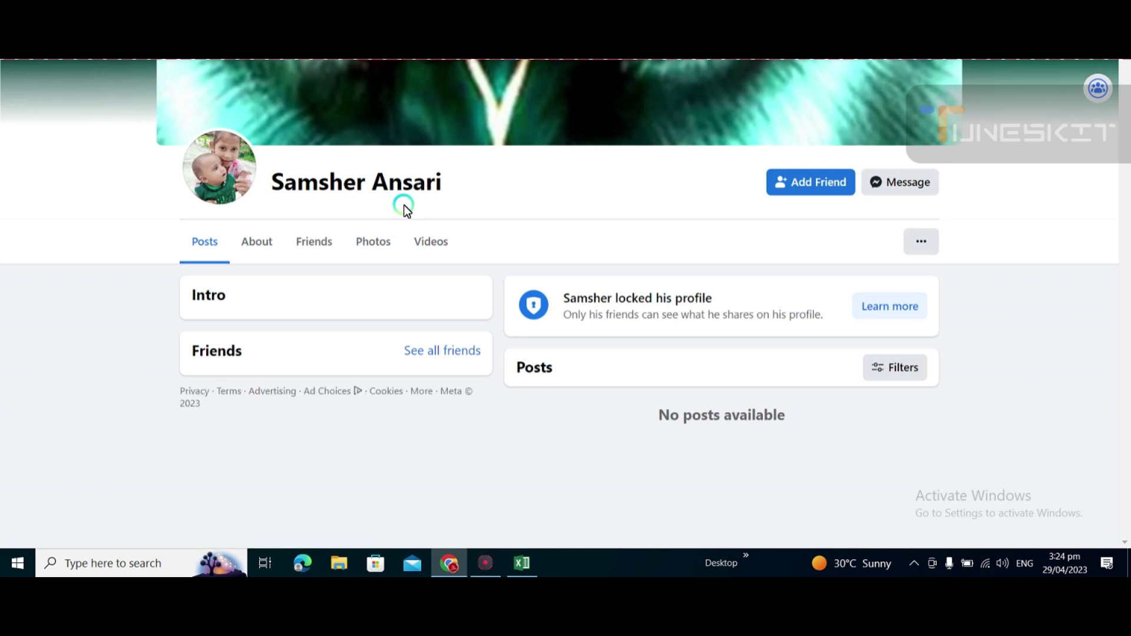
pyautogui.click(522, 563)
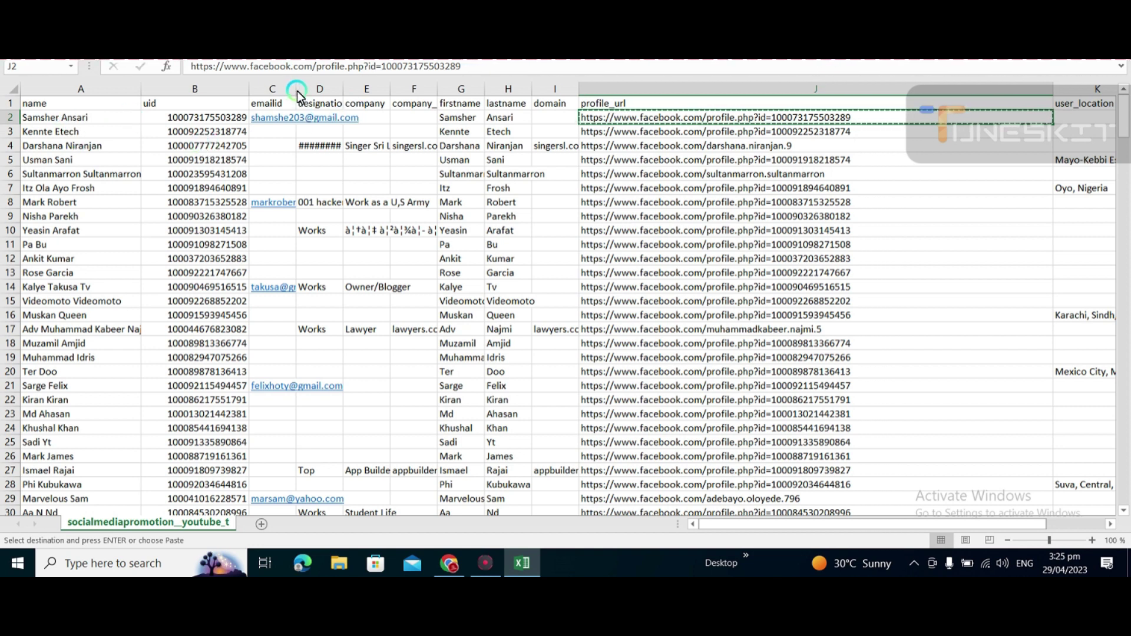
# Widen column C so the complete emailid addresses are visible
pyautogui.moveTo(297, 90); pyautogui.dragTo(427, 92)
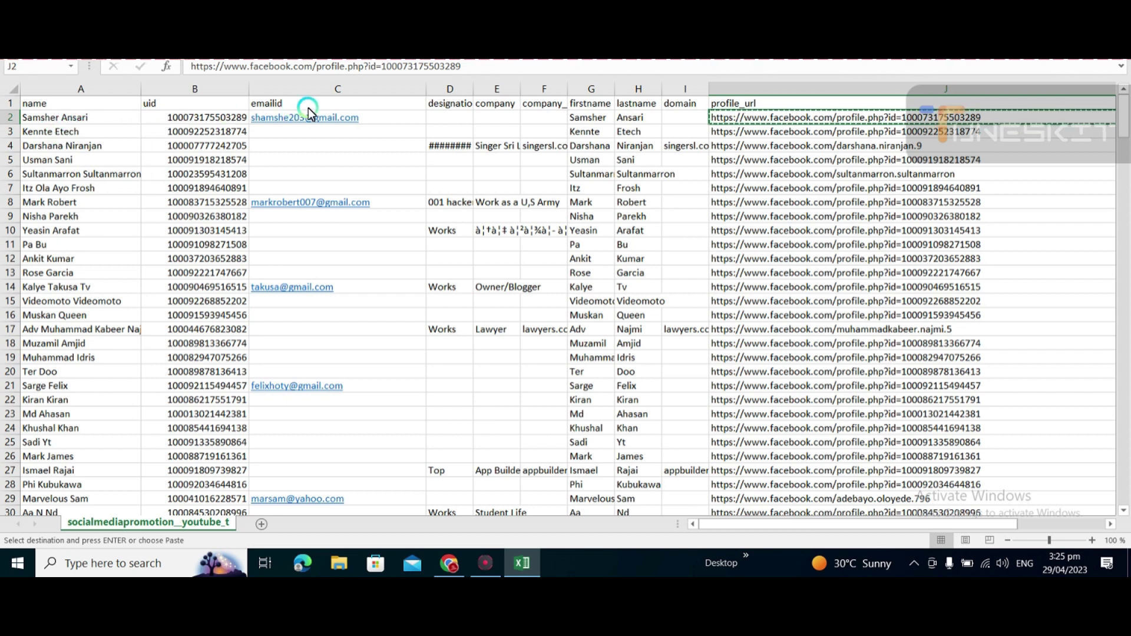
# Widen the designation, company, firstname and domain columns so their contents show fully
pyautogui.moveTo(473, 89); pyautogui.dragTo(627, 93)
pyautogui.click(626, 94)
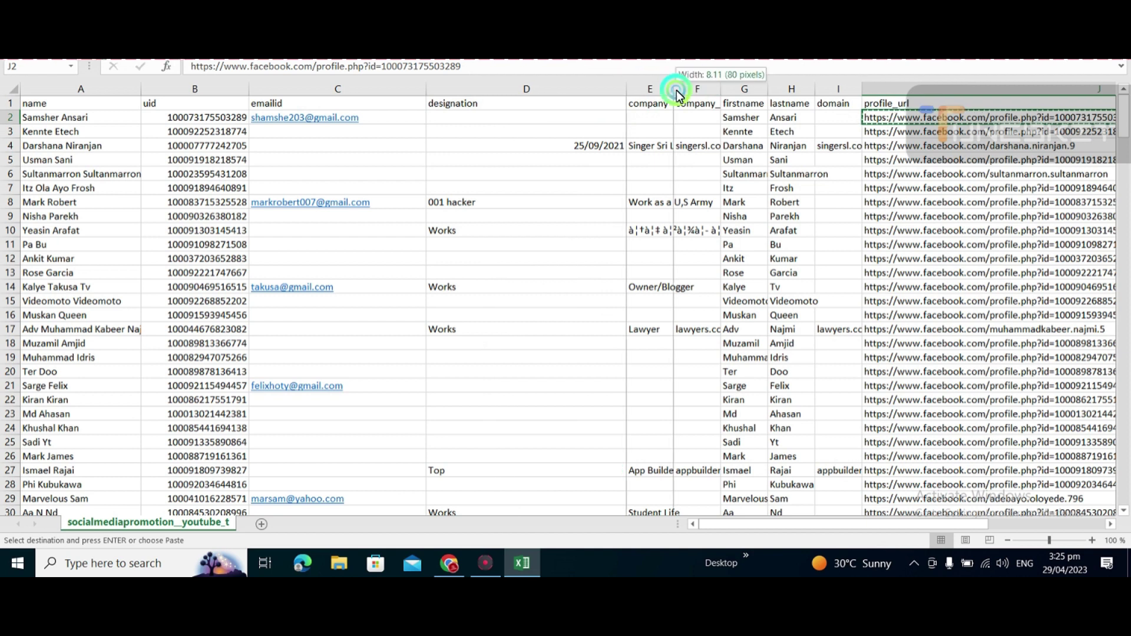
pyautogui.moveTo(673, 91); pyautogui.dragTo(868, 91)
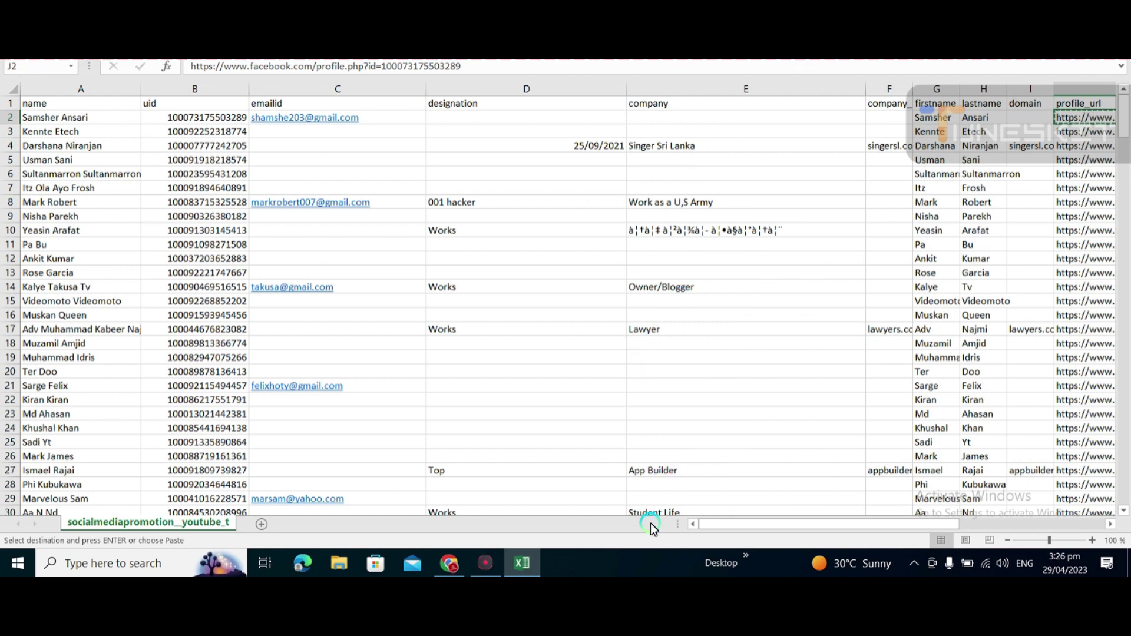
pyautogui.moveTo(879, 522); pyautogui.dragTo(948, 517)
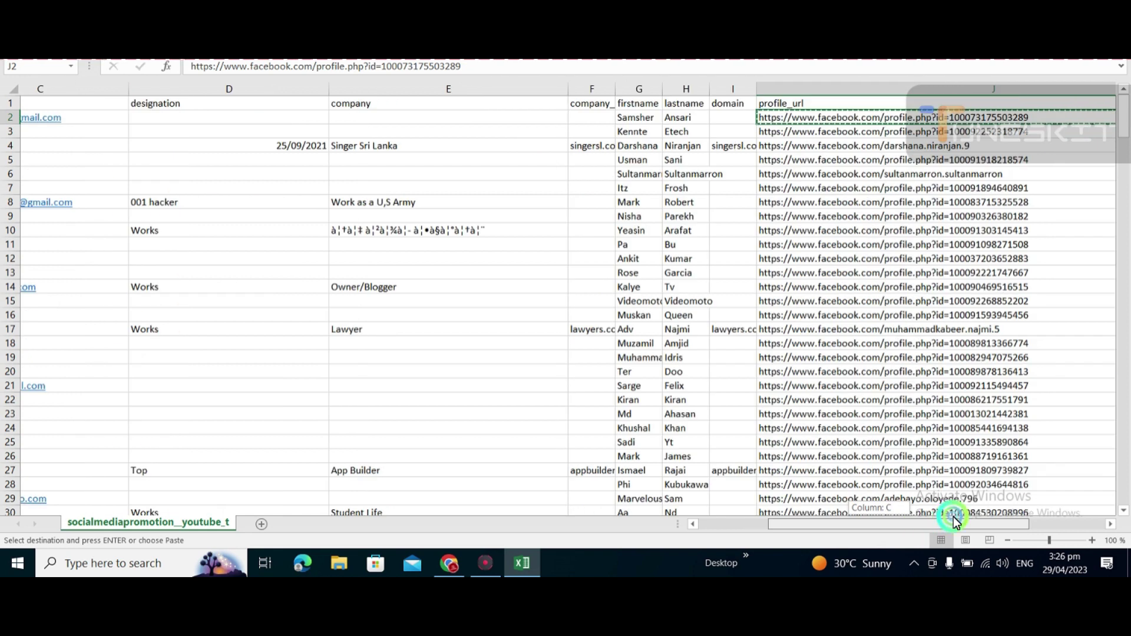
pyautogui.moveTo(948, 517); pyautogui.dragTo(961, 516)
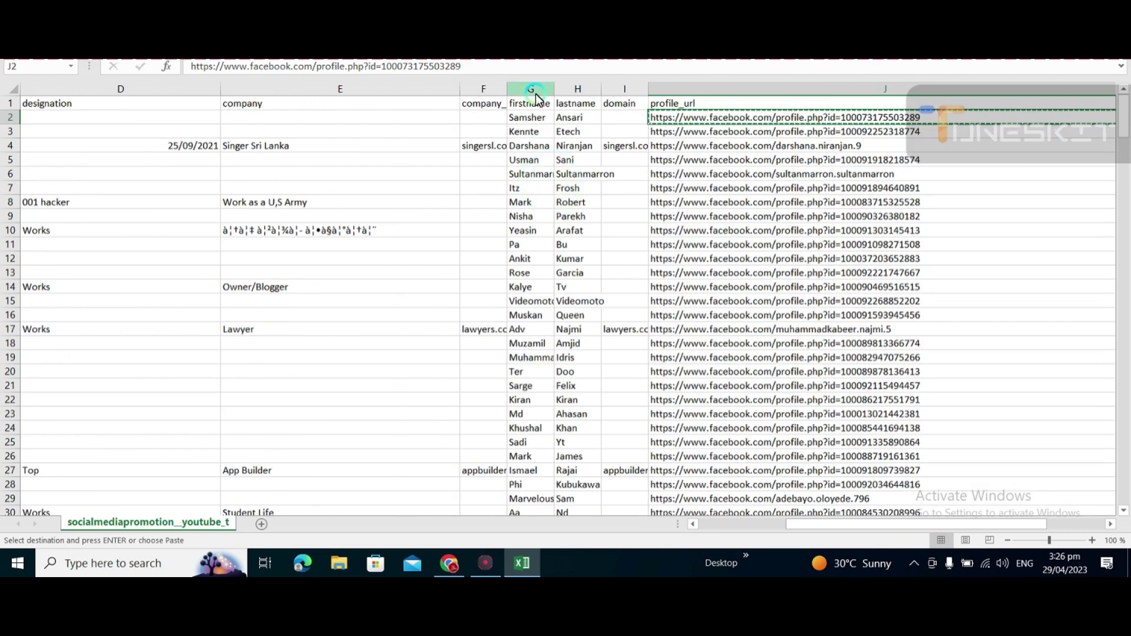
pyautogui.moveTo(555, 94); pyautogui.dragTo(792, 93)
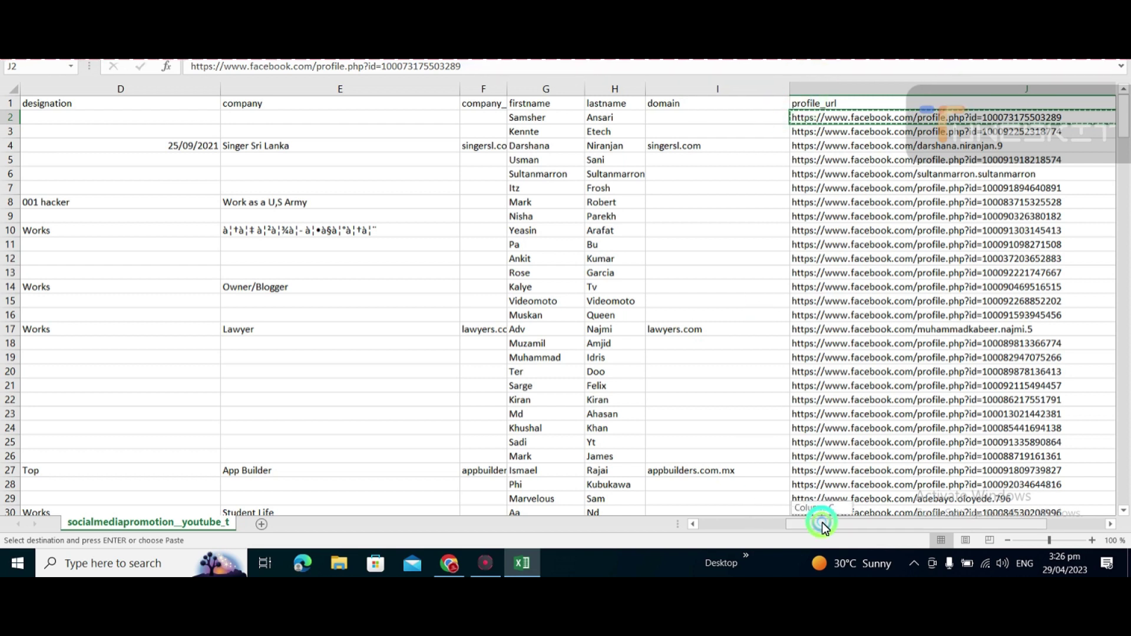
pyautogui.moveTo(821, 523); pyautogui.dragTo(892, 532)
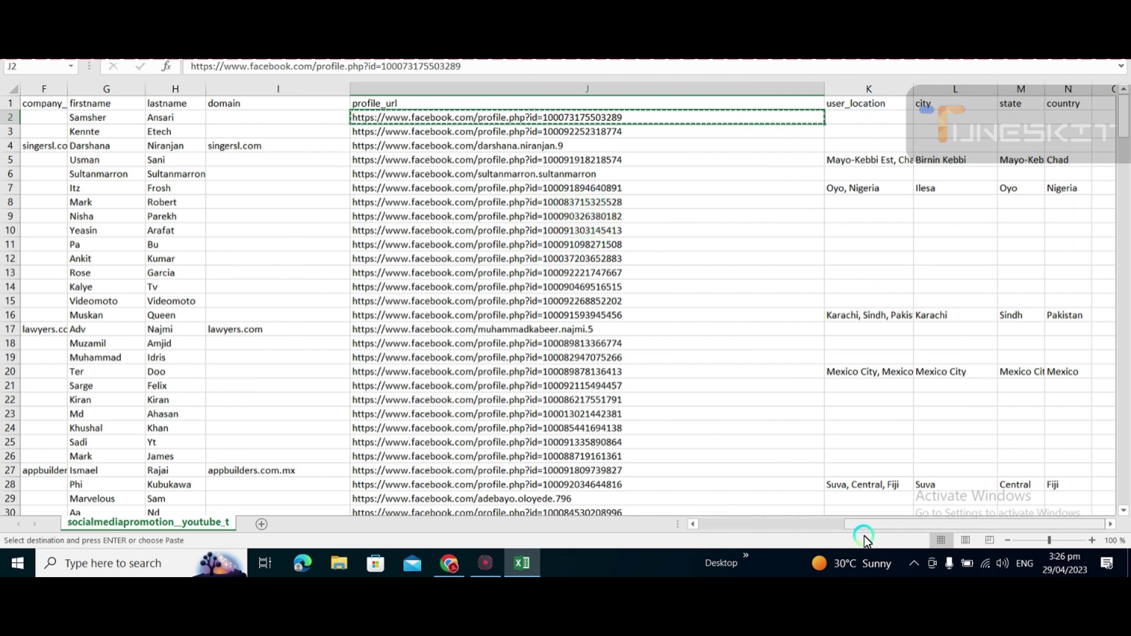
pyautogui.moveTo(925, 527); pyautogui.dragTo(925, 526)
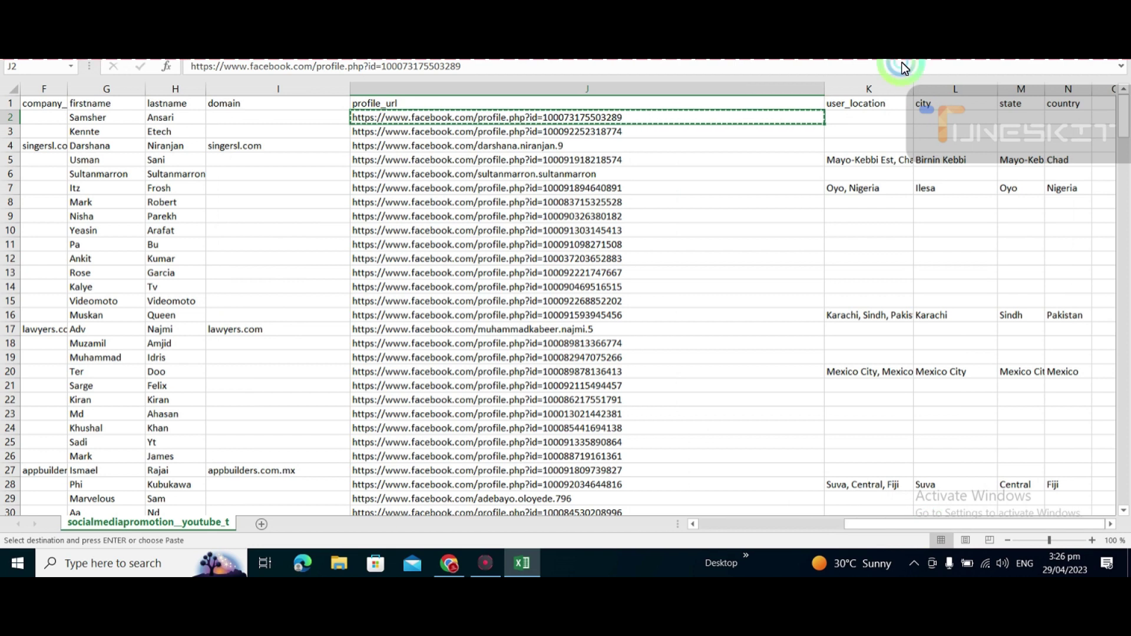
pyautogui.moveTo(912, 89); pyautogui.dragTo(974, 93)
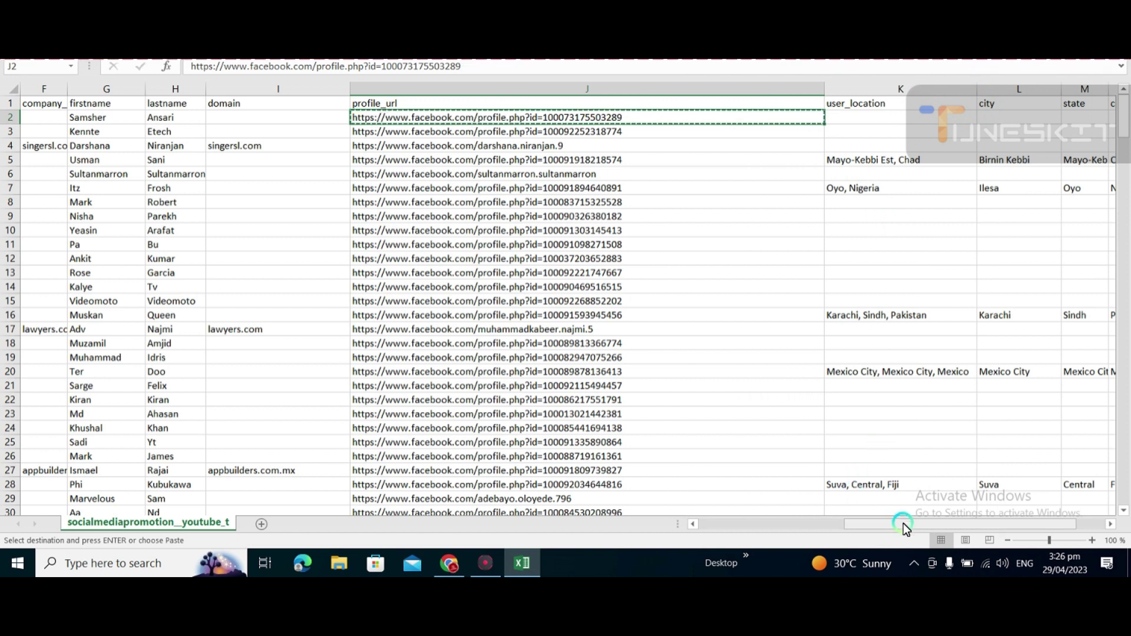
pyautogui.moveTo(903, 523); pyautogui.dragTo(965, 526)
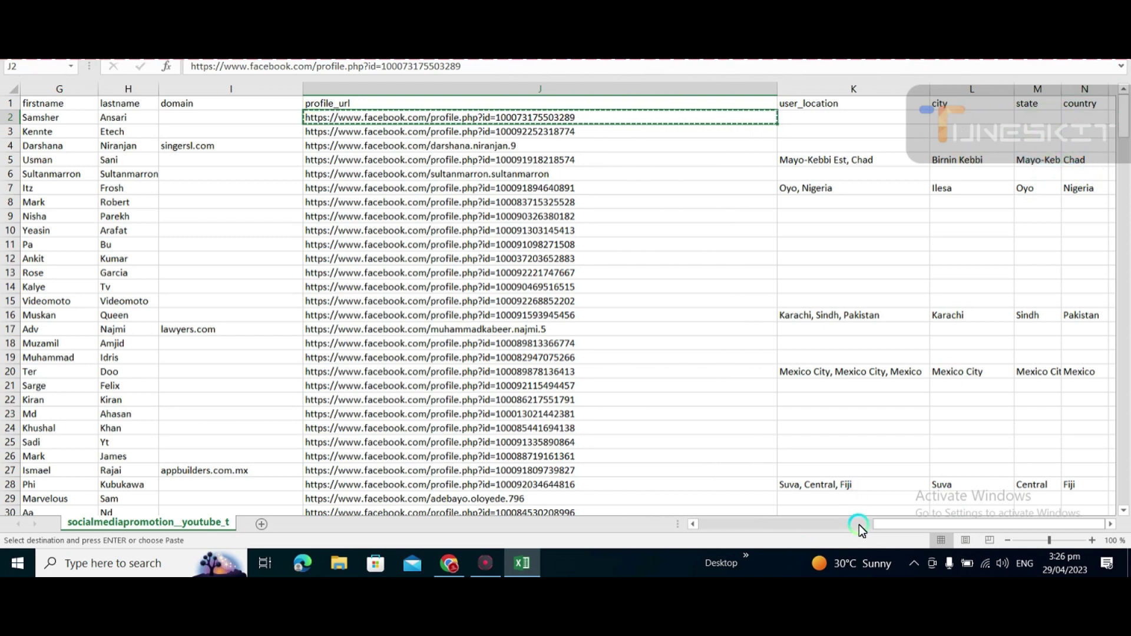
pyautogui.moveTo(857, 523); pyautogui.dragTo(727, 543)
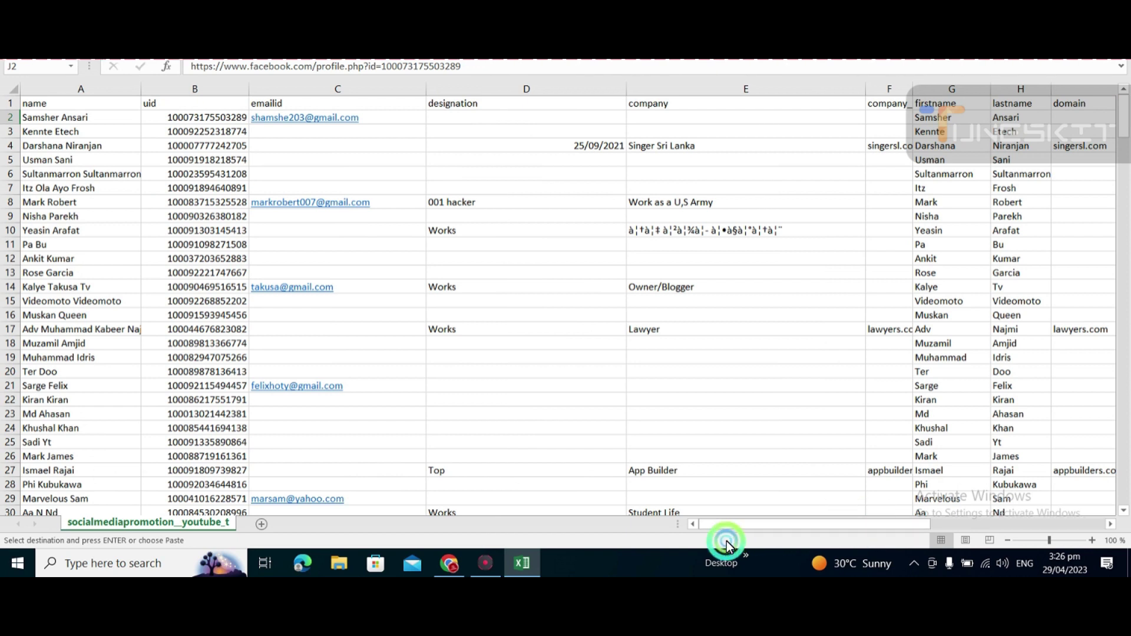
pyautogui.moveTo(1126, 107)
pyautogui.mouseDown()
pyautogui.moveTo(1125, 163)
pyautogui.moveTo(1126, 107)
pyautogui.mouseUp()
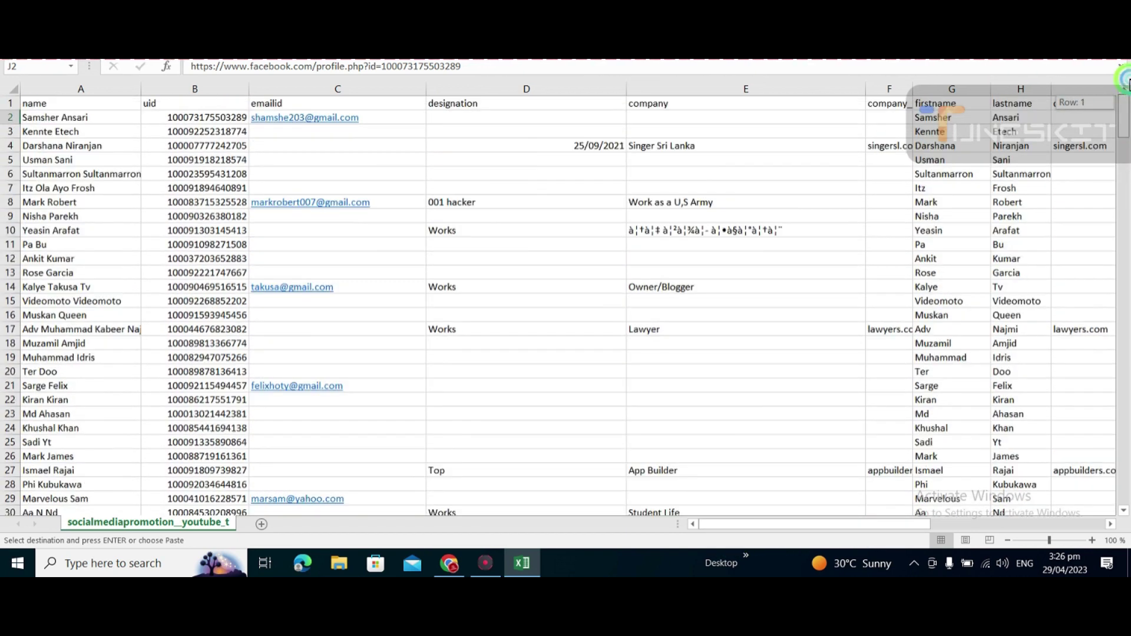
# Clear the column selection by clicking a cell in the member sheet
pyautogui.click(453, 308)
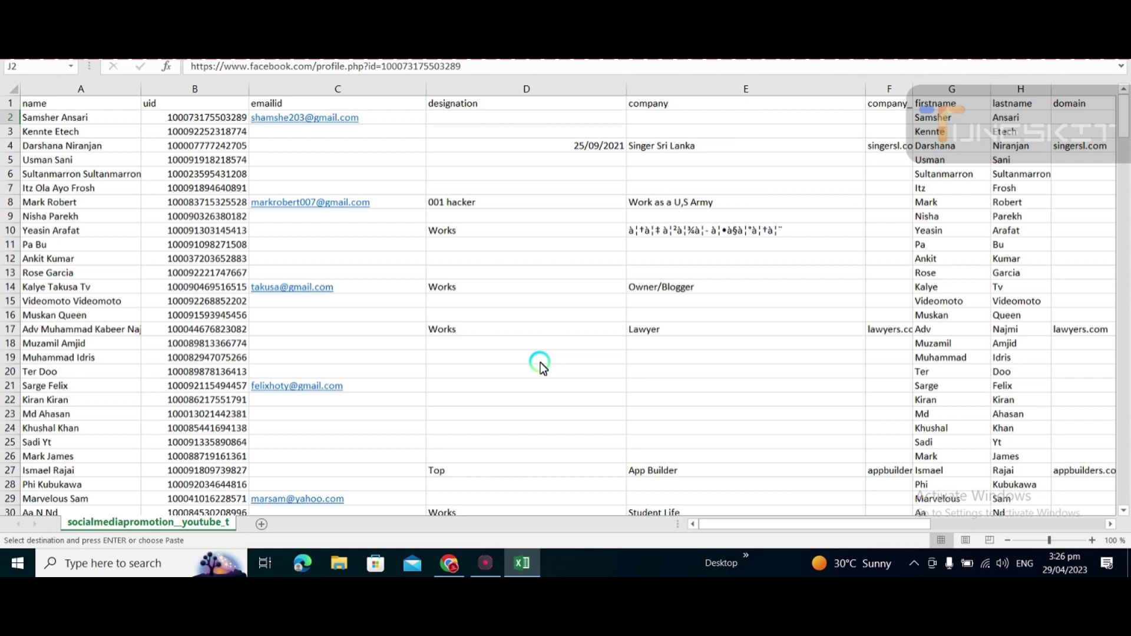
pyautogui.click(450, 562)
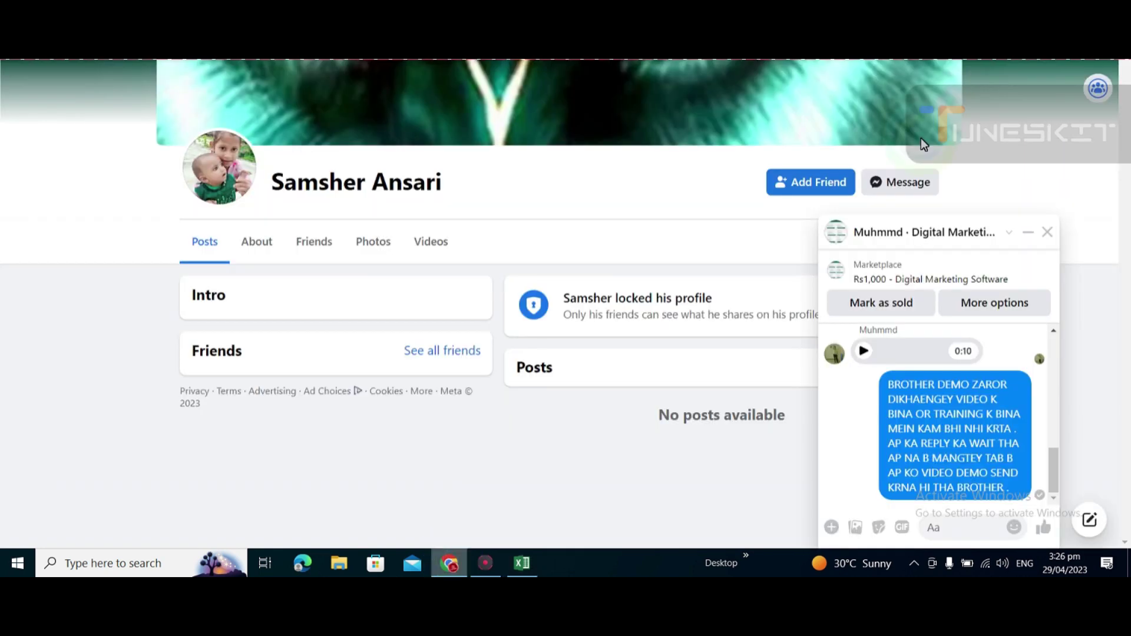
pyautogui.click(1026, 234)
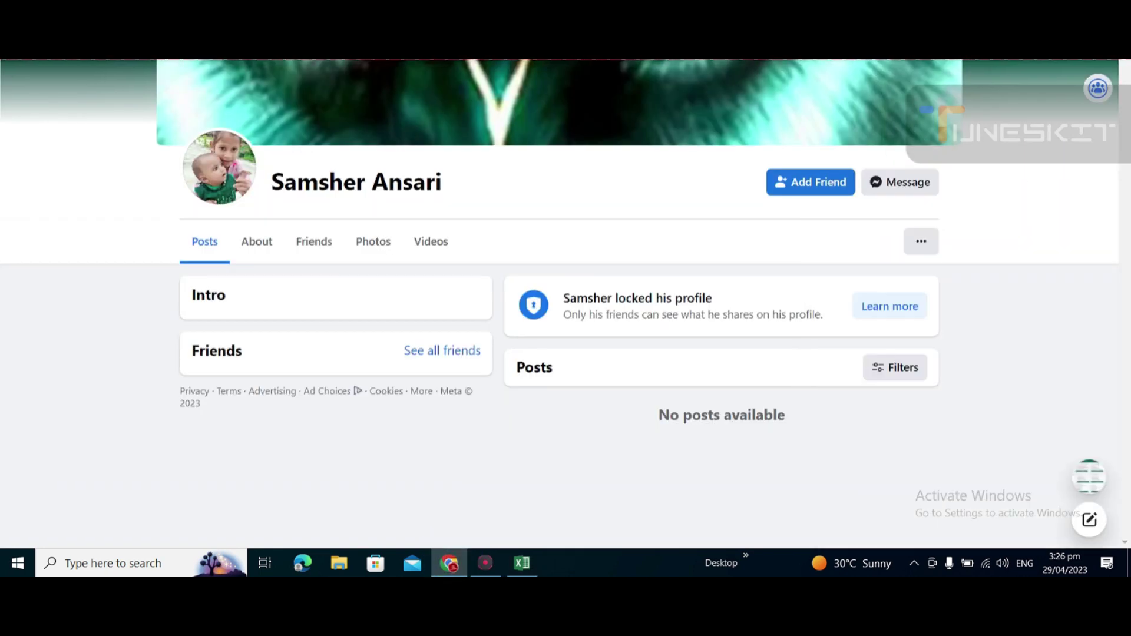